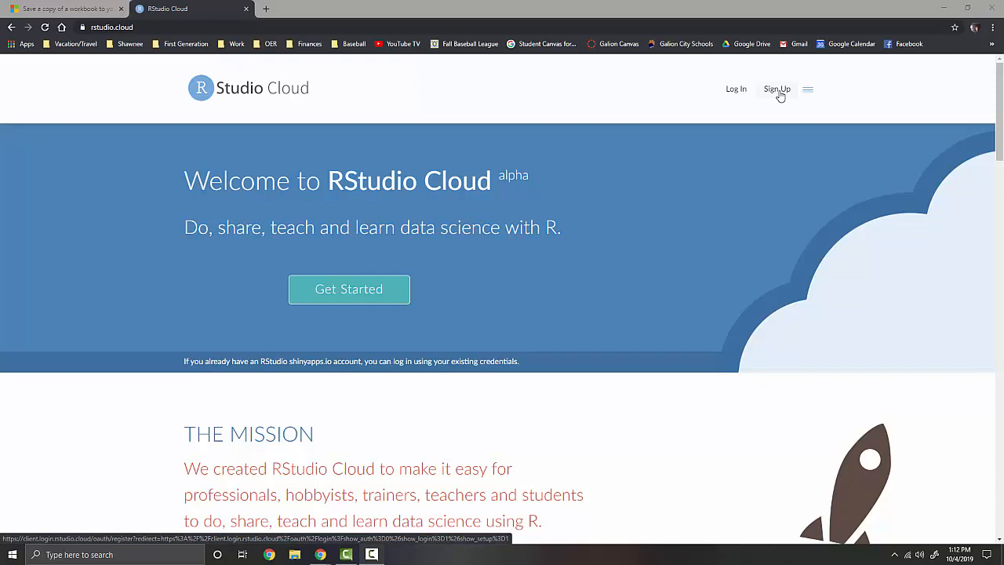
# Log in to RStudio Cloud with the account e-mail and password
pyautogui.click(737, 89)
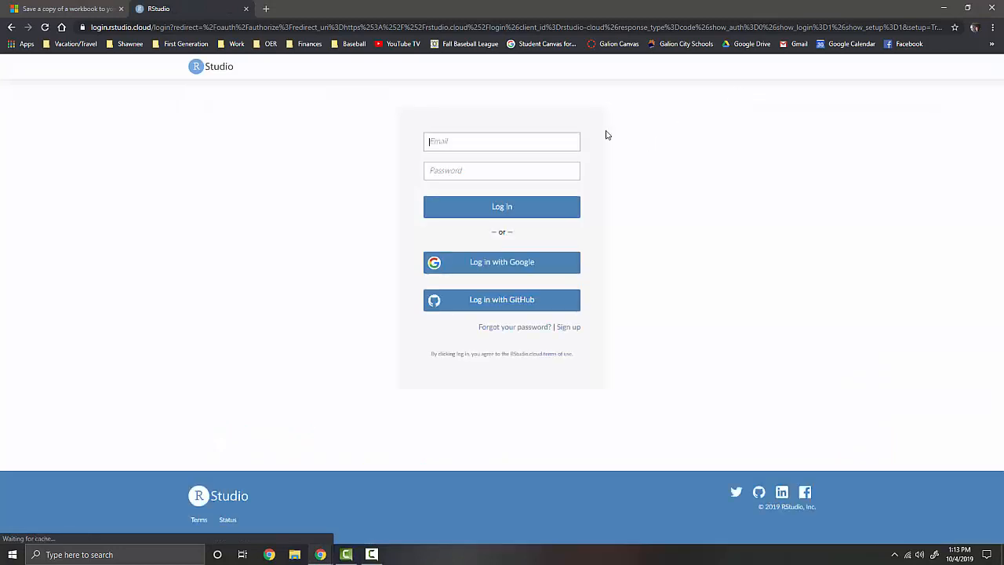
pyautogui.click(531, 138)
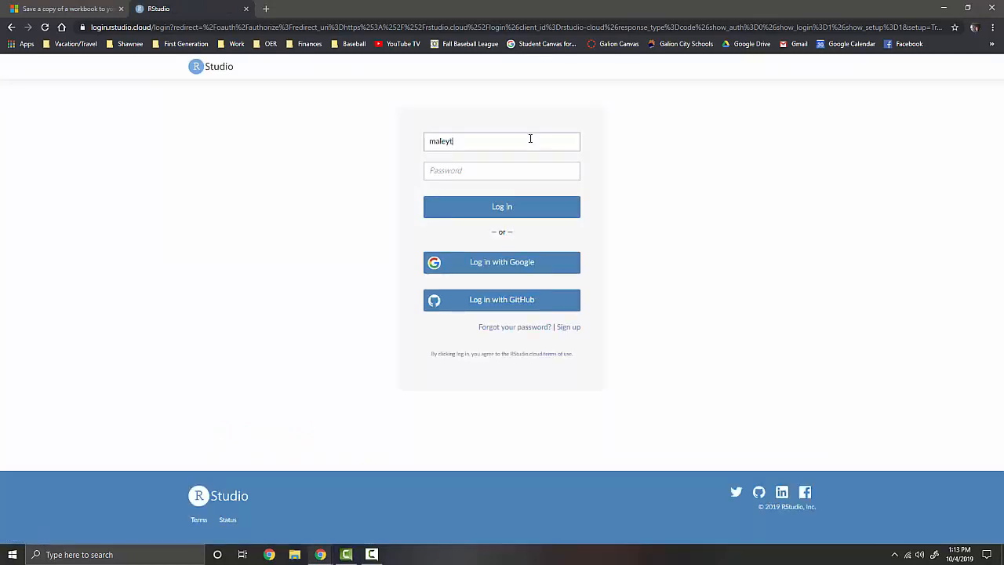
pyautogui.press('Tab')
pyautogui.write('**********')
pyautogui.press('Return')
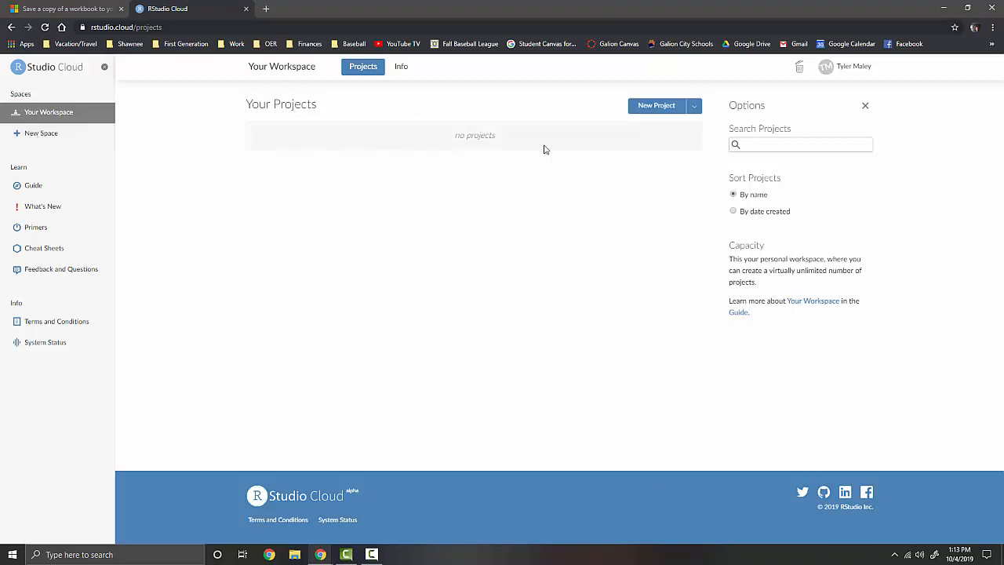
# Create a new project from Your Projects and let it deploy
pyautogui.click(656, 108)
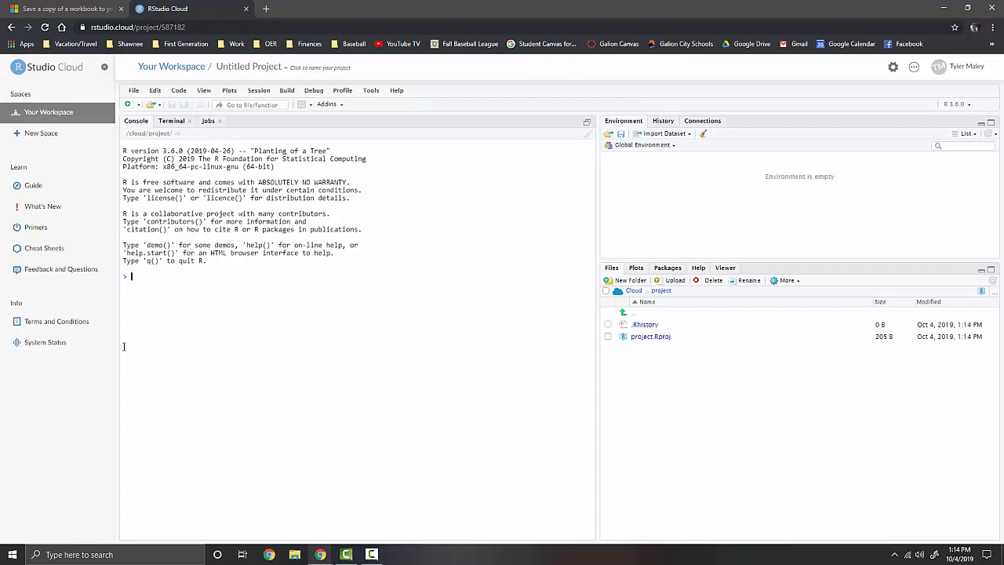
# Enter '## Assignment #1' and an author-name comment in the console, then run getwd()
pyautogui.write('##')
pyautogui.write('Assignment #1')
pyautogui.press('Return')
pyautogui.write('## Tyler Maley')
pyautogui.press('Return')
pyautogui.press('Return')
pyautogui.write('ge')
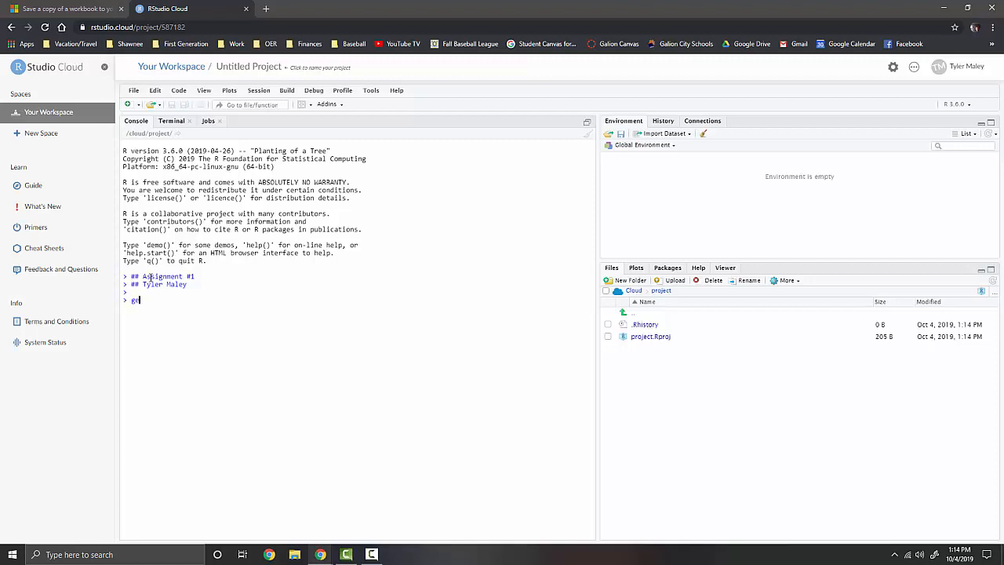
pyautogui.write('twd()')
pyautogui.press('Return')
# Start a new folder in the Files pane, then cancel it without naming it
pyautogui.click(621, 281)
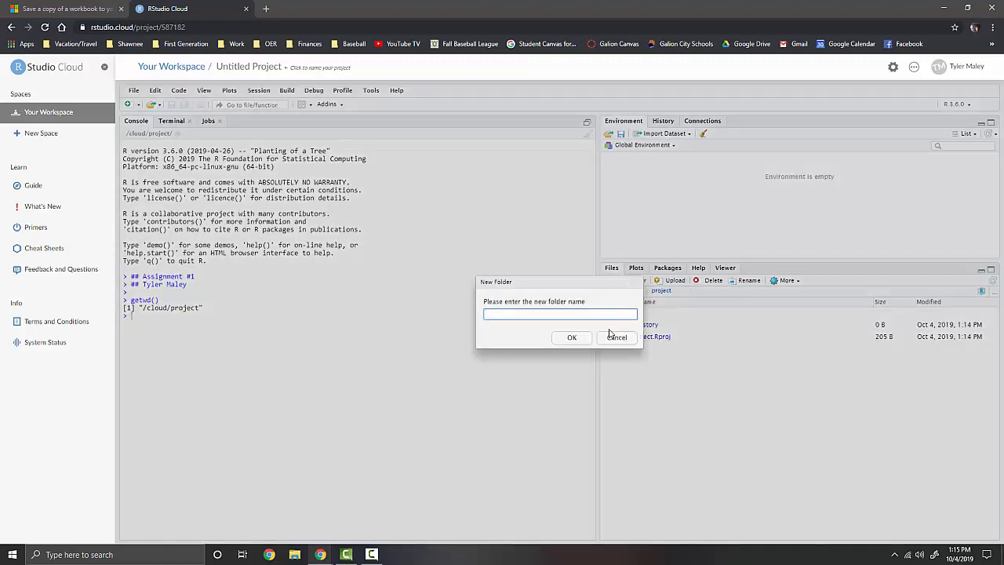
pyautogui.click(585, 337)
pyautogui.click(584, 336)
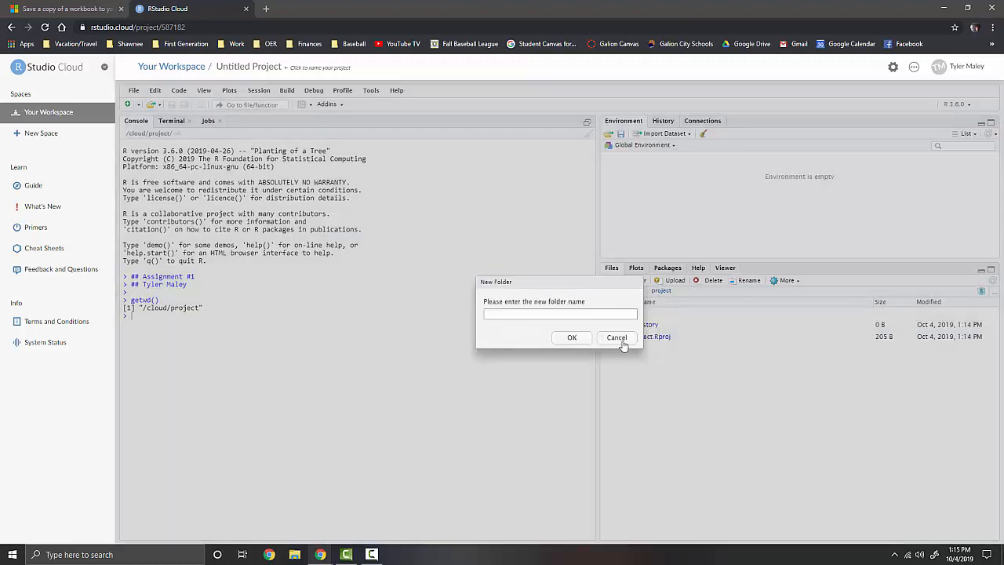
pyautogui.click(619, 339)
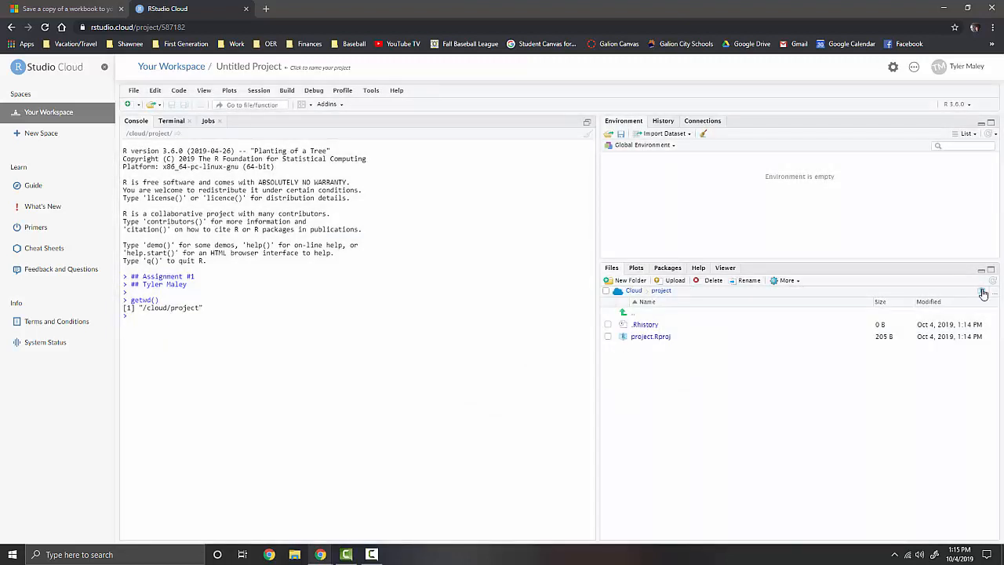
# Upload DataSetB.csv from the Desktop into the project files
pyautogui.click(671, 287)
pyautogui.click(492, 249)
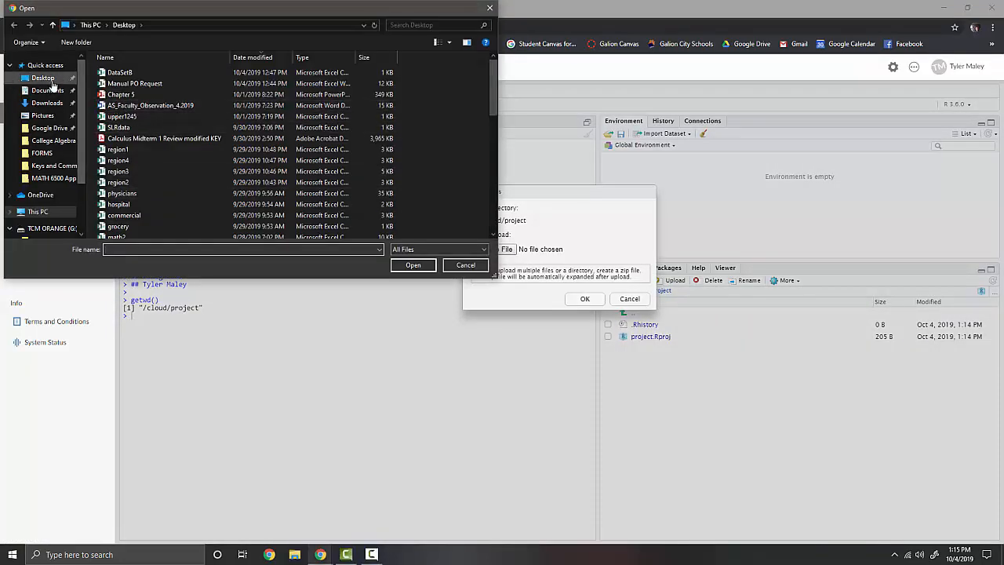
pyautogui.click(120, 74)
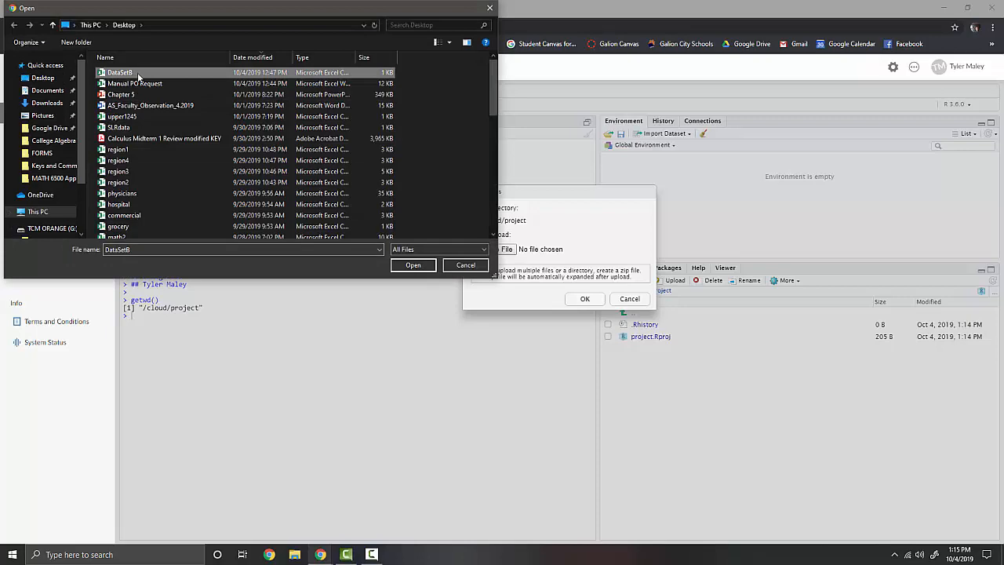
pyautogui.click(413, 265)
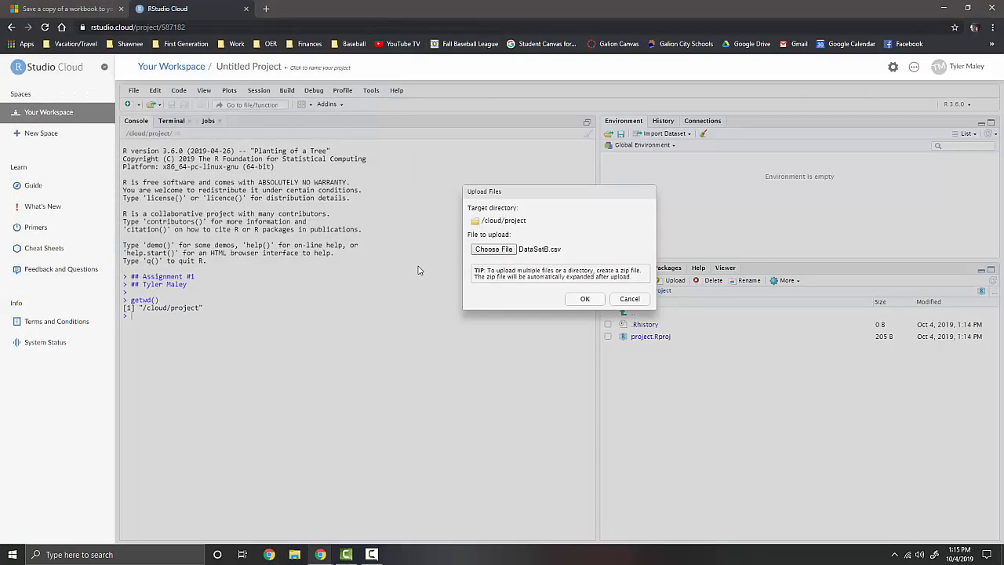
pyautogui.click(585, 299)
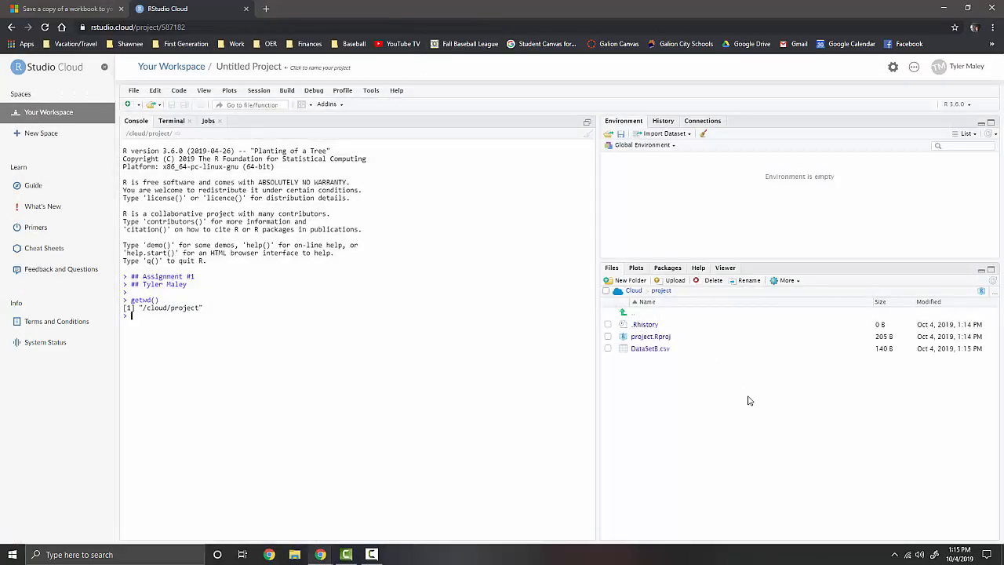
pyautogui.click(146, 319)
# Run data = read.csv("DataSetB.csv") and attach(data) in the console
pyautogui.write('data')
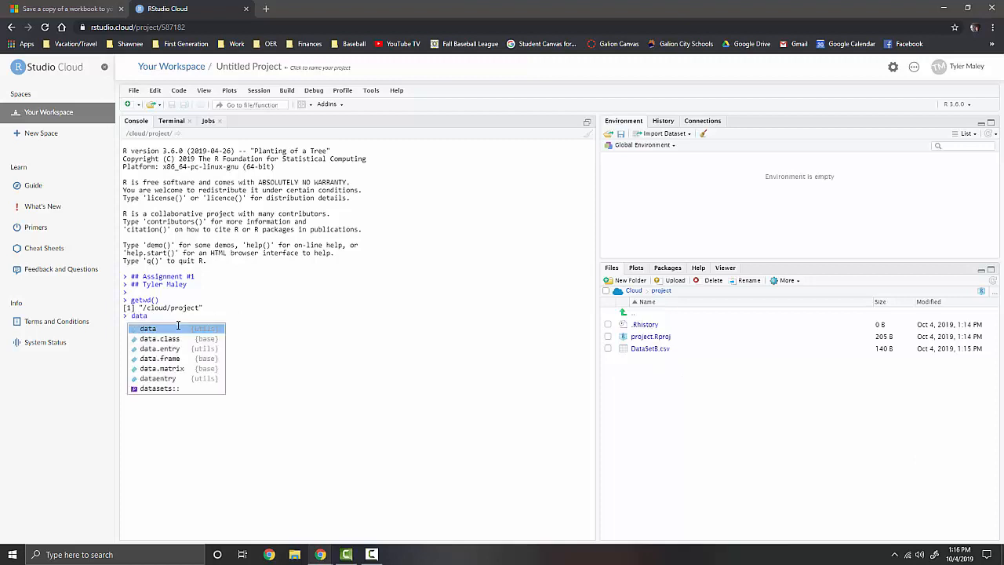
pyautogui.write(' = ')
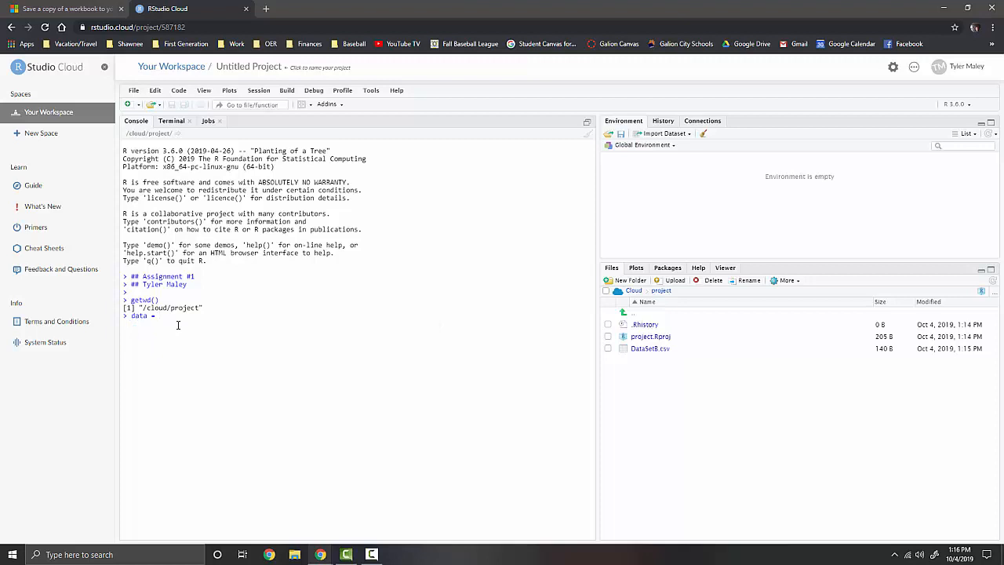
pyautogui.write('read.csv')
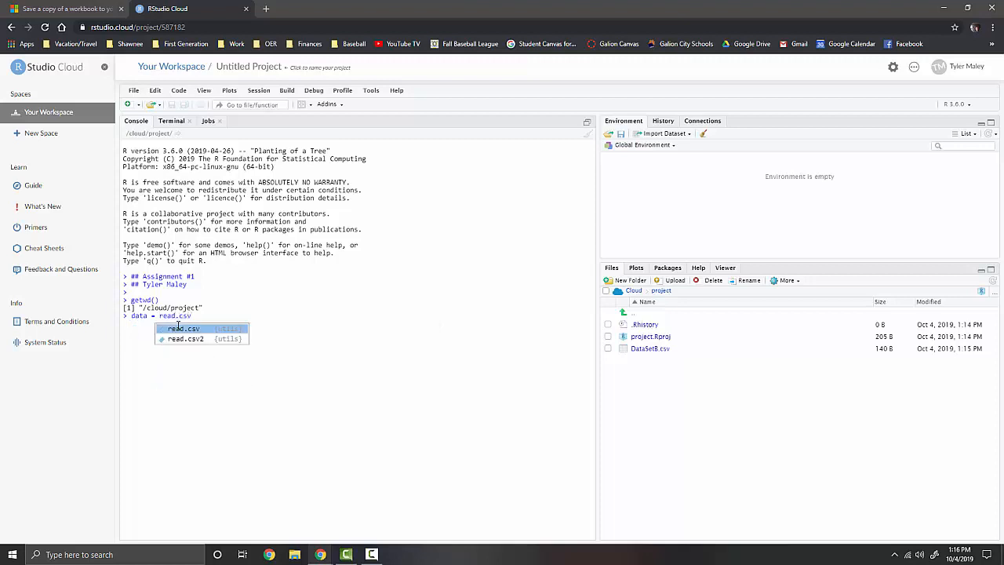
pyautogui.write('("')
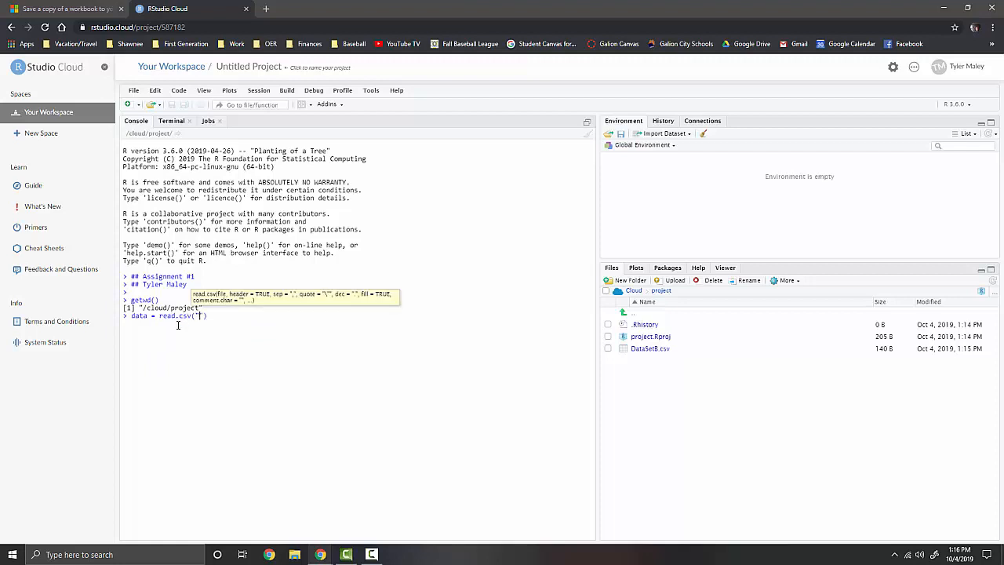
pyautogui.write('DataSetB.csv')
pyautogui.press('Return')
pyautogui.write('attach9data')
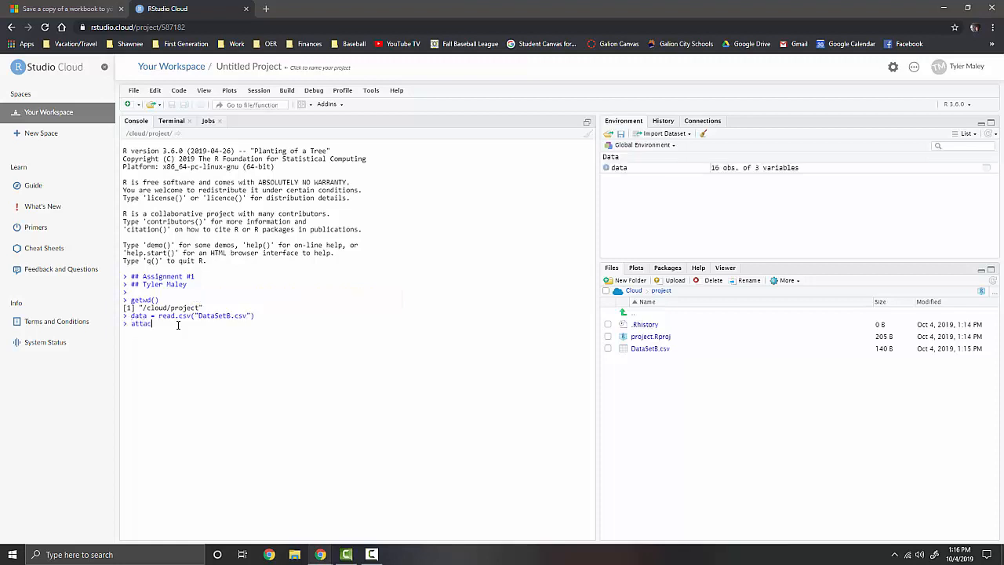
pyautogui.press('BackSpace')
pyautogui.press('BackSpace')
pyautogui.press('BackSpace')
pyautogui.press('BackSpace')
pyautogui.press('BackSpace')
pyautogui.write('(data')
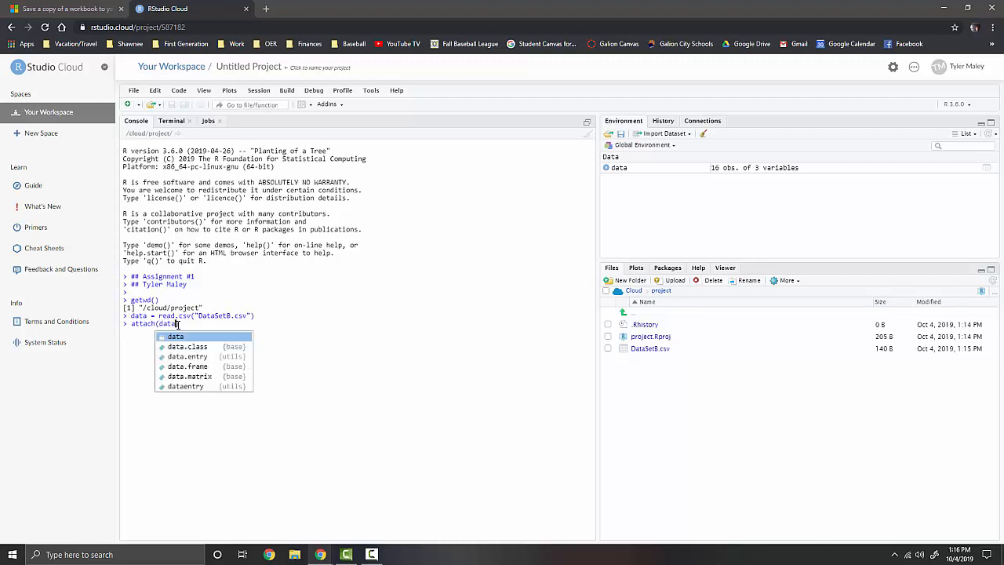
pyautogui.press('Escape')
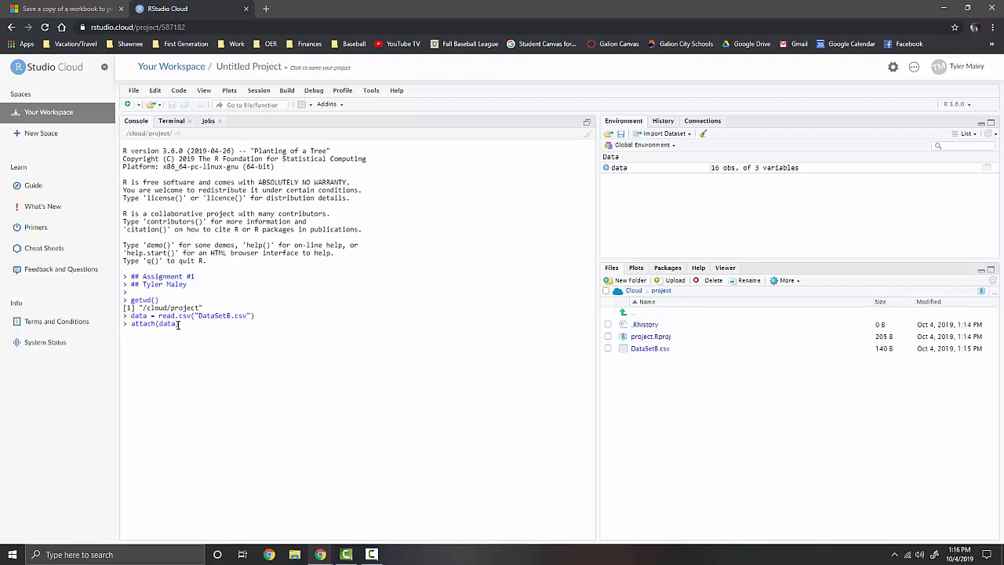
pyautogui.press('Return')
# Print the data table, then run mean(X1), which returns 7
pyautogui.write('data')
pyautogui.press('Return')
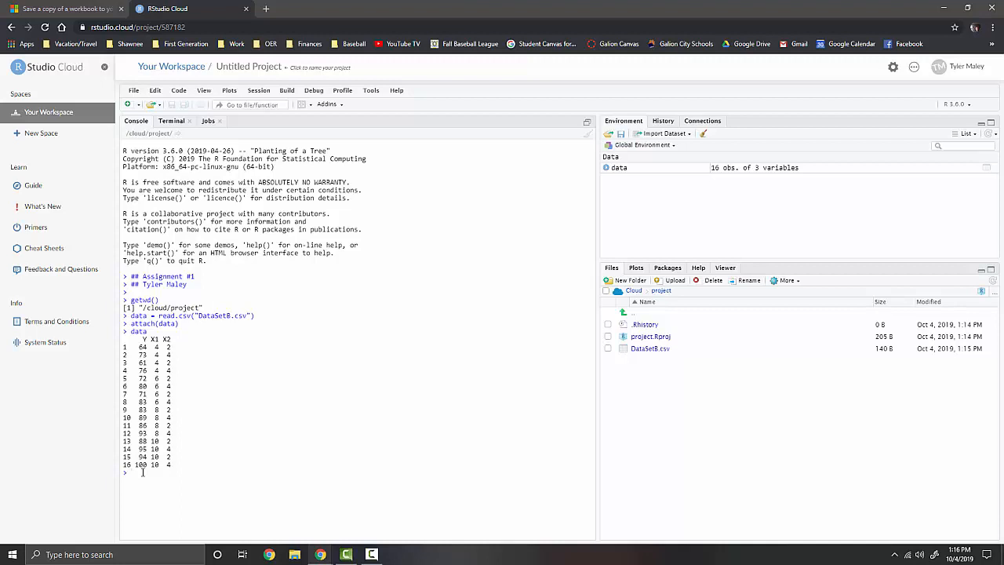
pyautogui.write('mean(X12')
pyautogui.press('BackSpace')
pyautogui.press('Return')
# Browse the File, Code and View menus without choosing a command
pyautogui.click(135, 91)
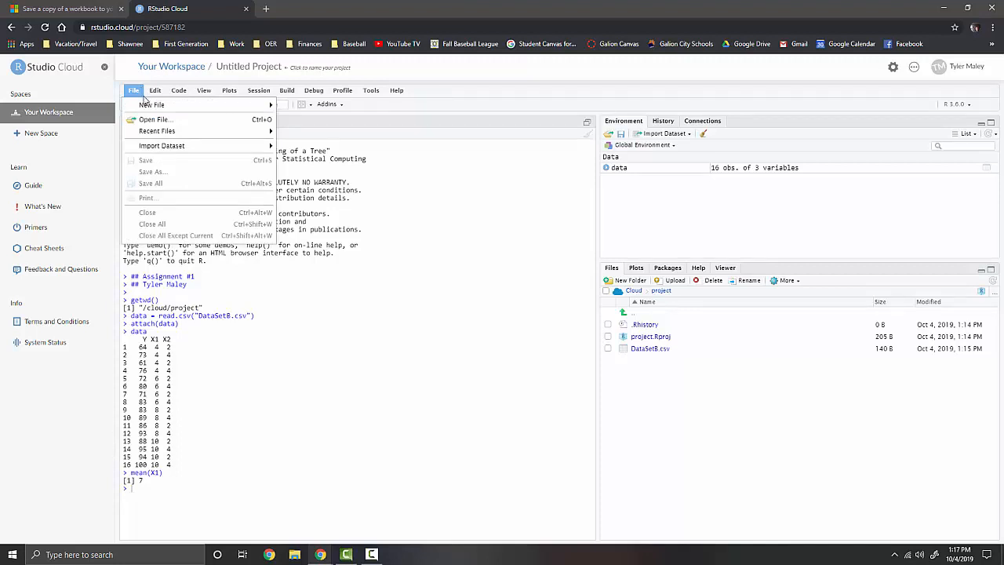
pyautogui.moveTo(152, 108)
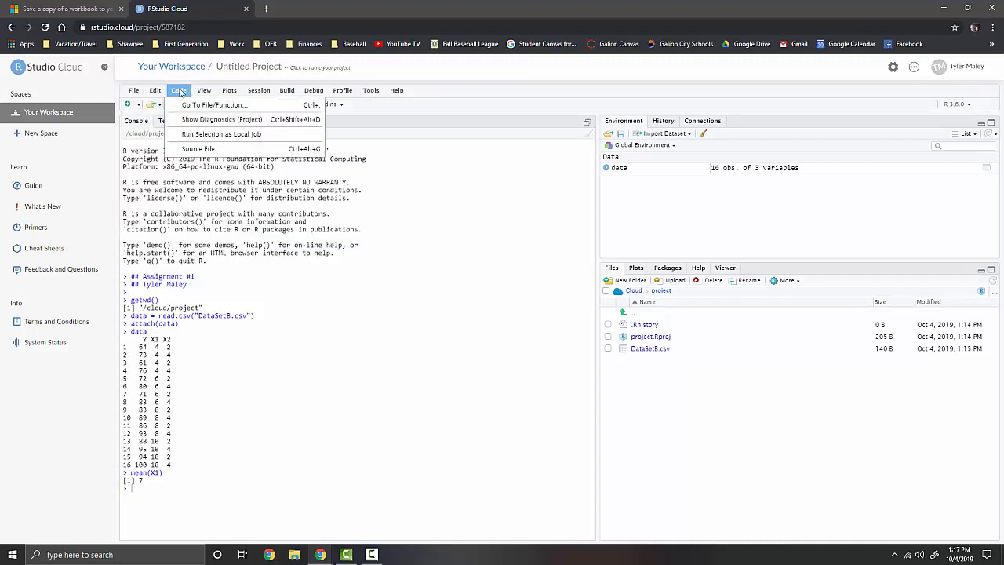
pyautogui.moveTo(199, 95)
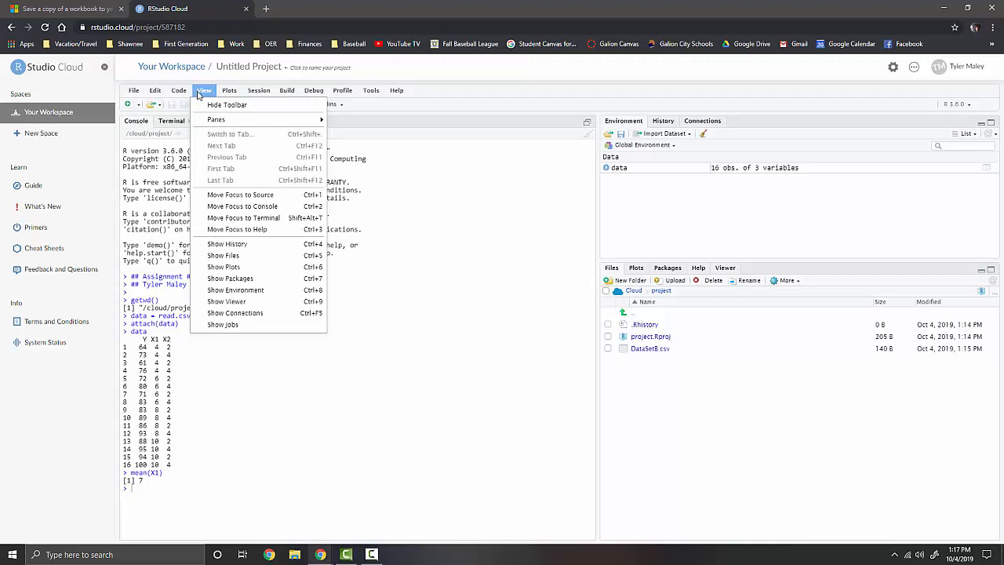
pyautogui.click(180, 225)
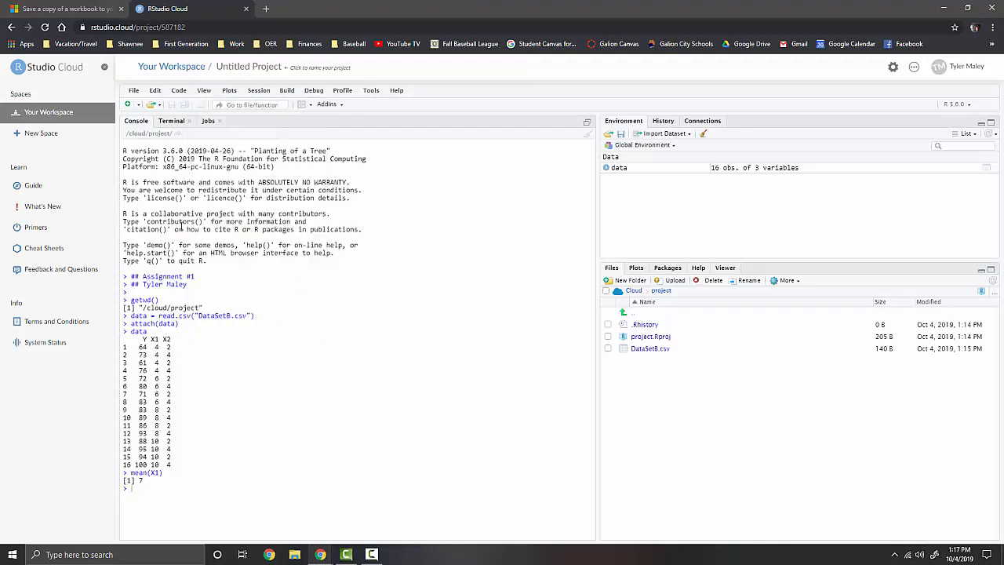